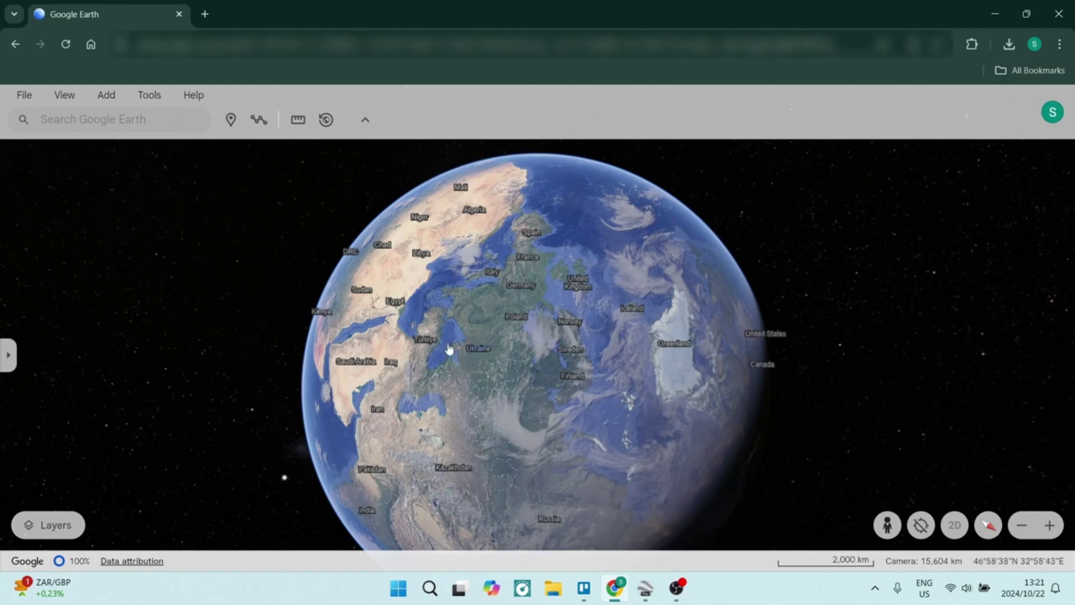
# Search for "twin towers america", fly to the Twin Towers memorial in New York, and dismiss its place card.
pyautogui.click(142, 121)
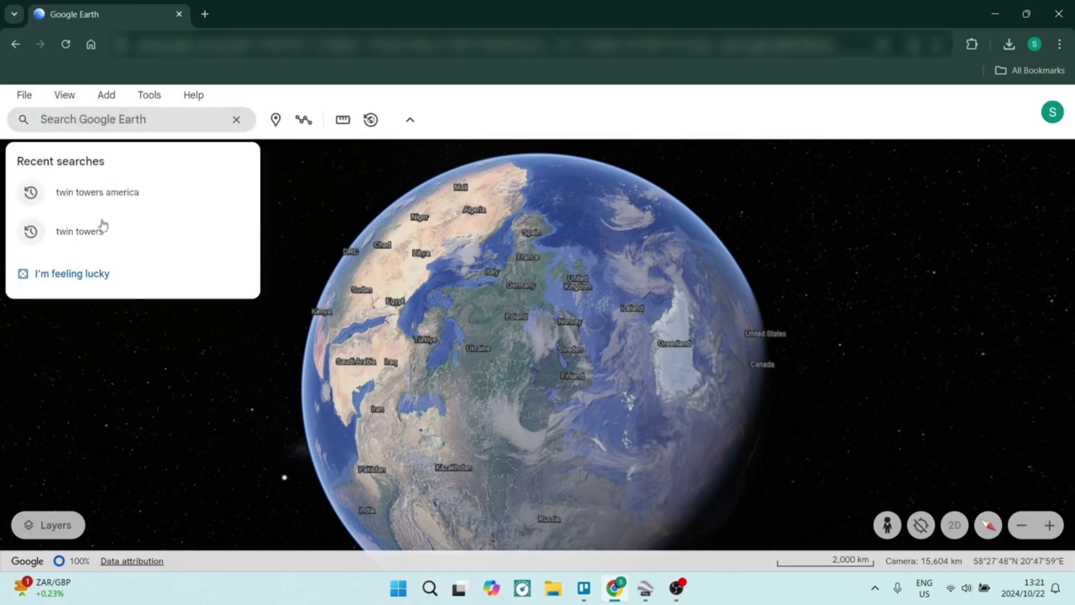
pyautogui.click(82, 193)
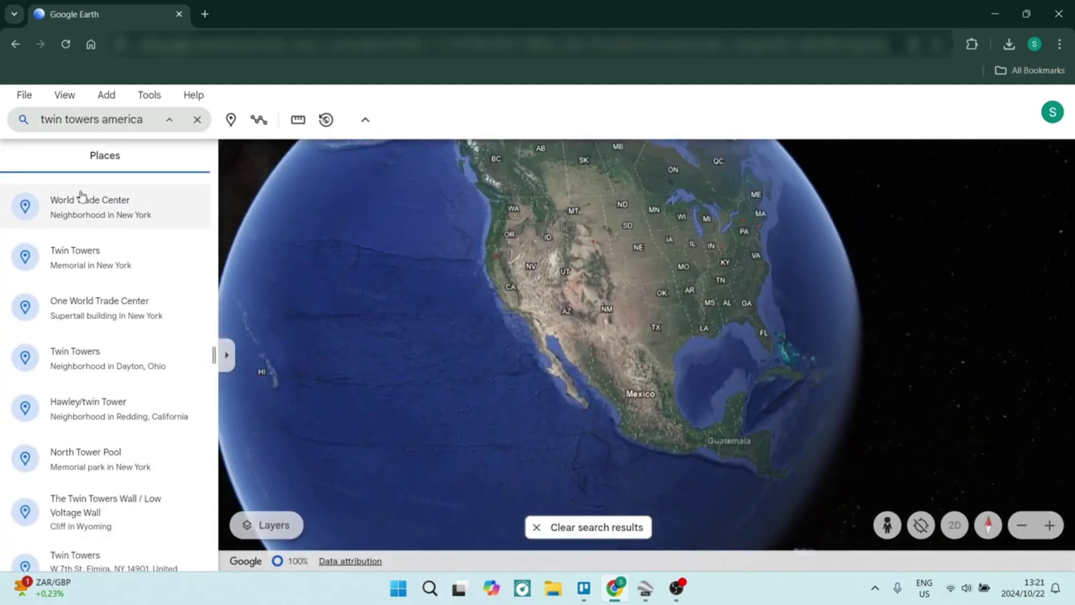
pyautogui.click(102, 264)
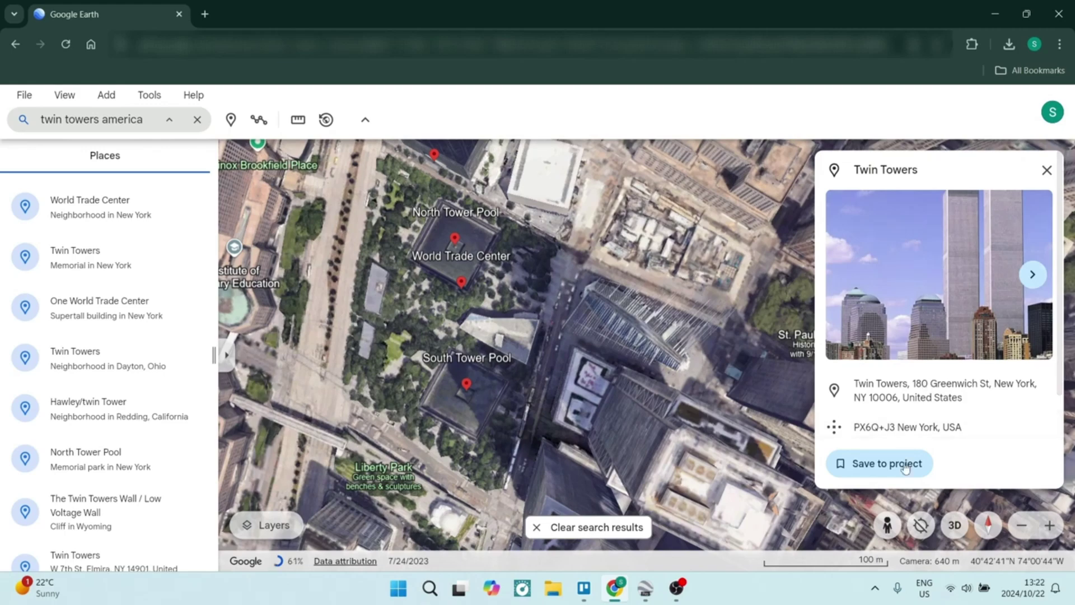
pyautogui.click(1047, 170)
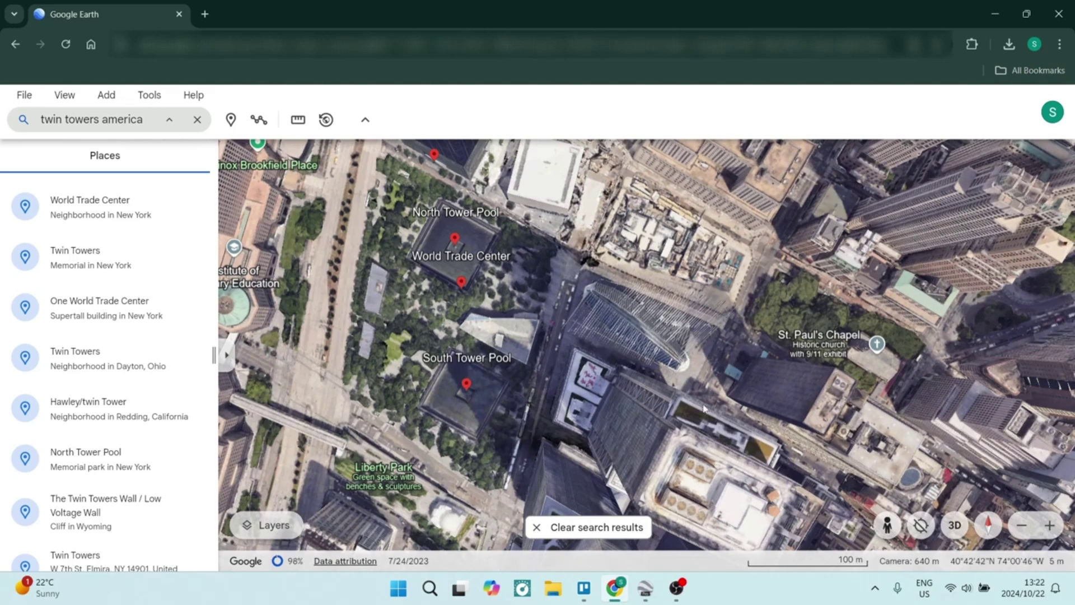
# Switch to the 3D view, look around a Street View photo sphere near the memorial, and return to the map.
pyautogui.click(955, 526)
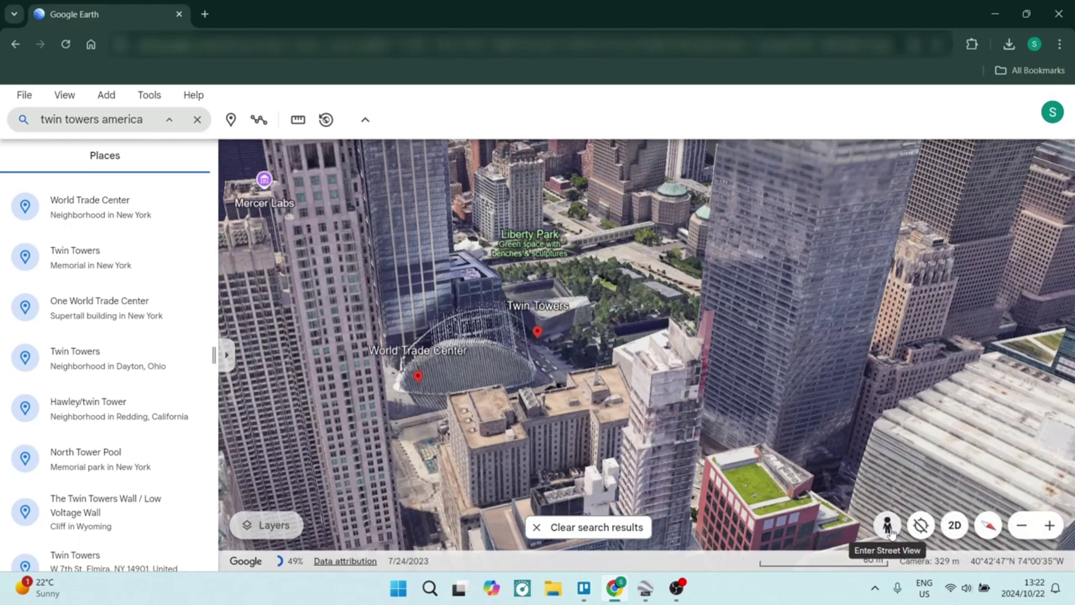
pyautogui.click(888, 526)
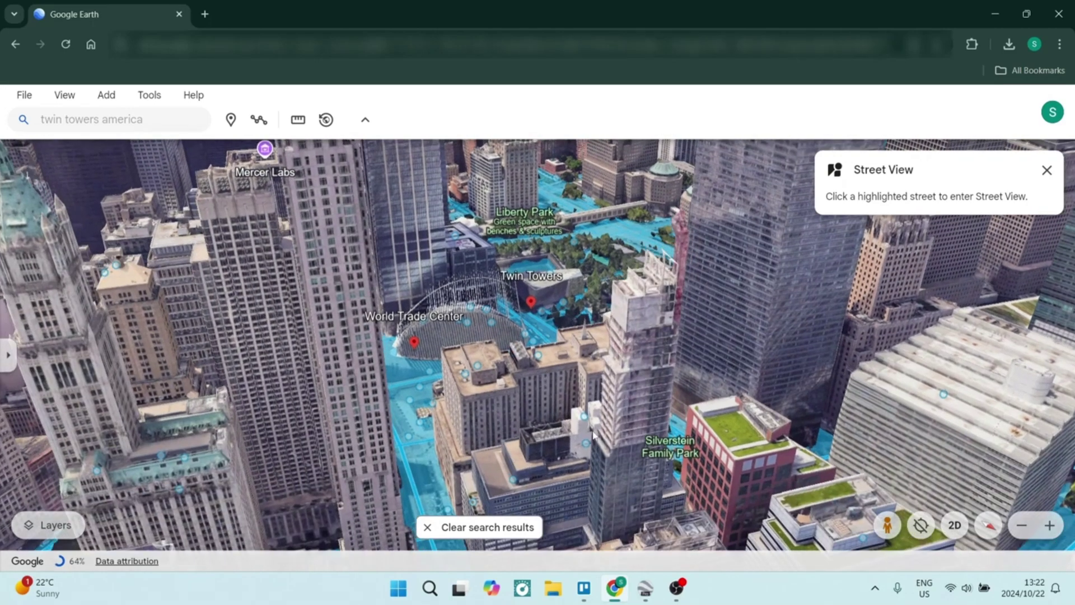
pyautogui.click(582, 420)
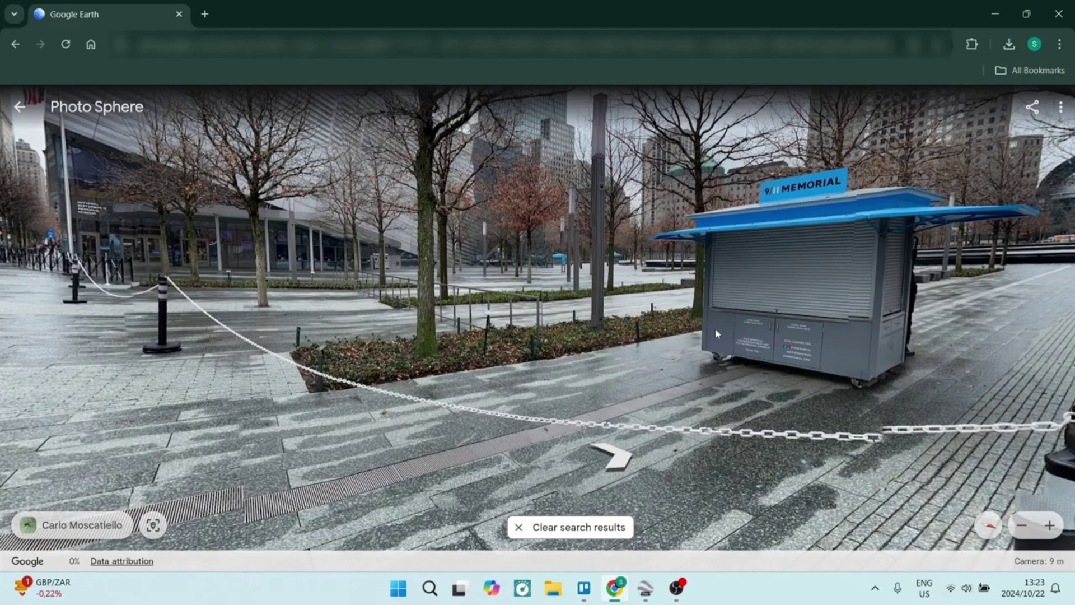
pyautogui.moveTo(773, 256); pyautogui.dragTo(822, 437)
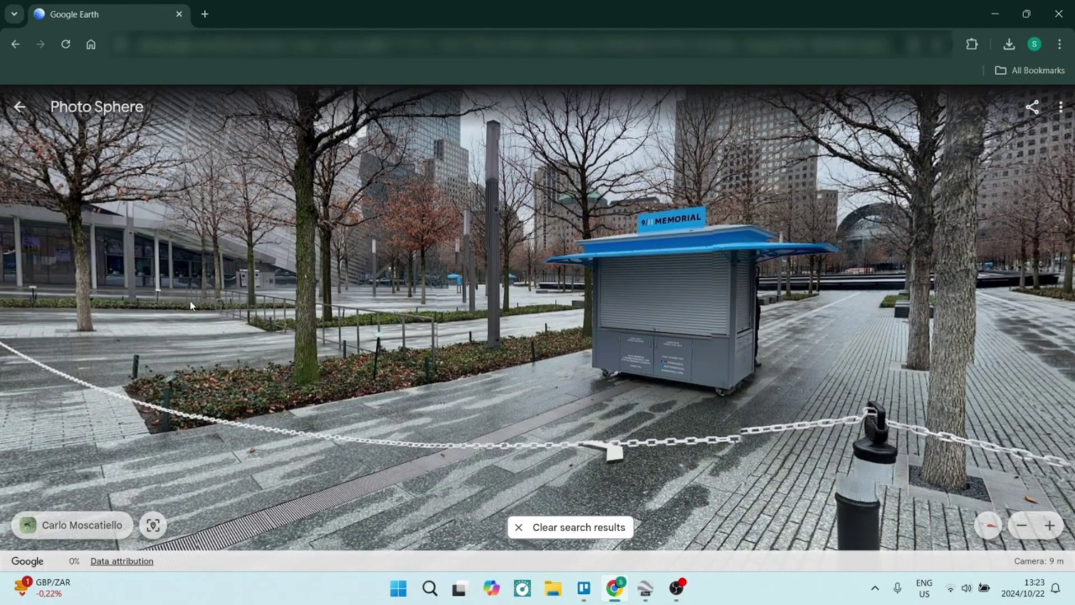
pyautogui.click(20, 106)
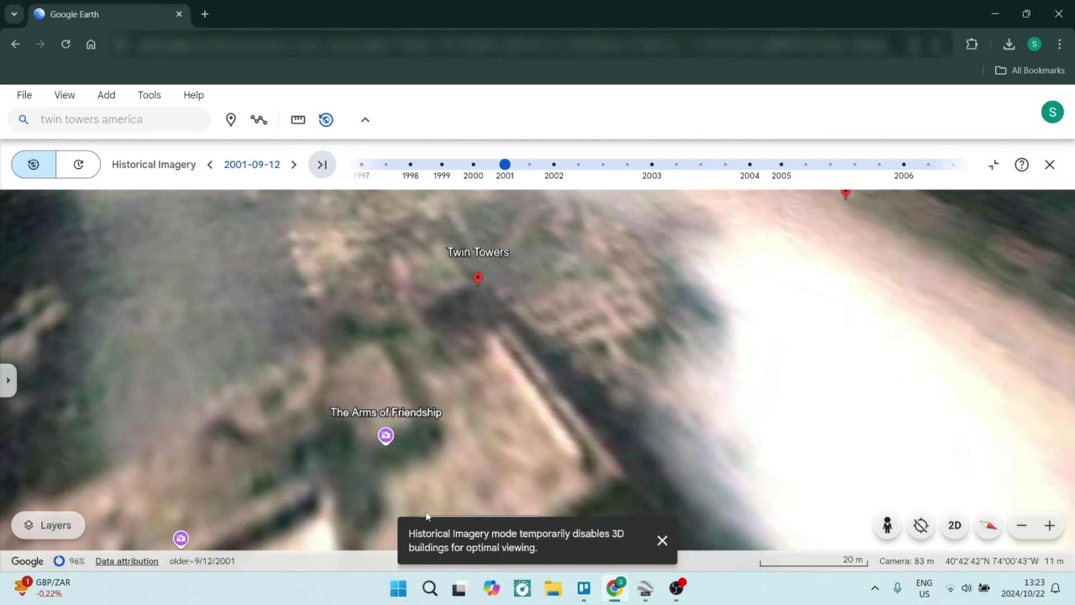
# Dismiss the historical imagery notice and show the 2001-09-12 imagery in 2D with all of Lower Manhattan around the Twin Towers in view.
pyautogui.click(662, 540)
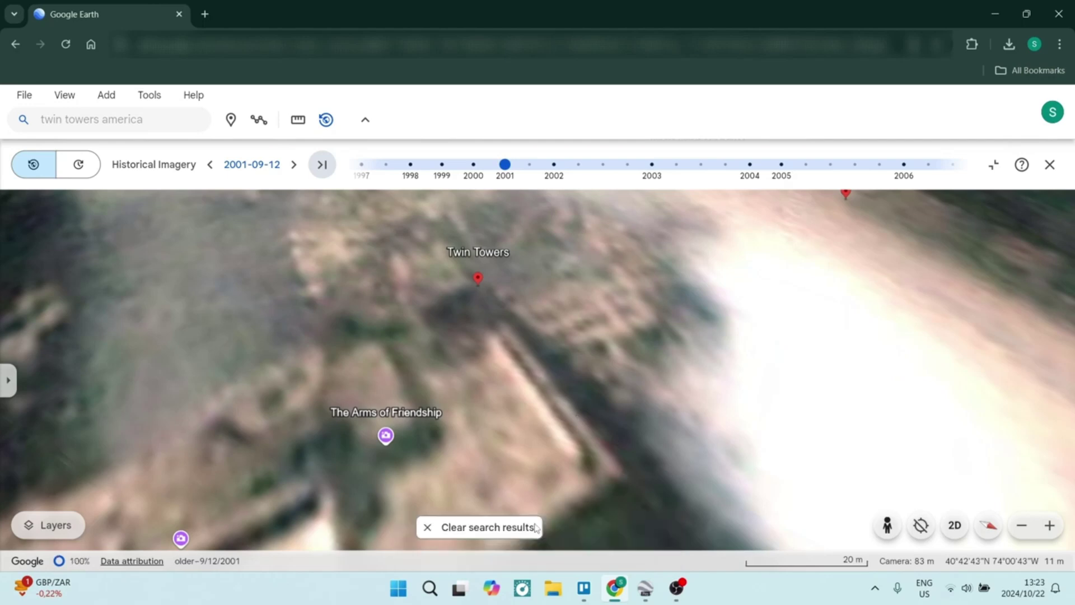
pyautogui.click(955, 525)
pyautogui.scroll(-5, 535, 412)
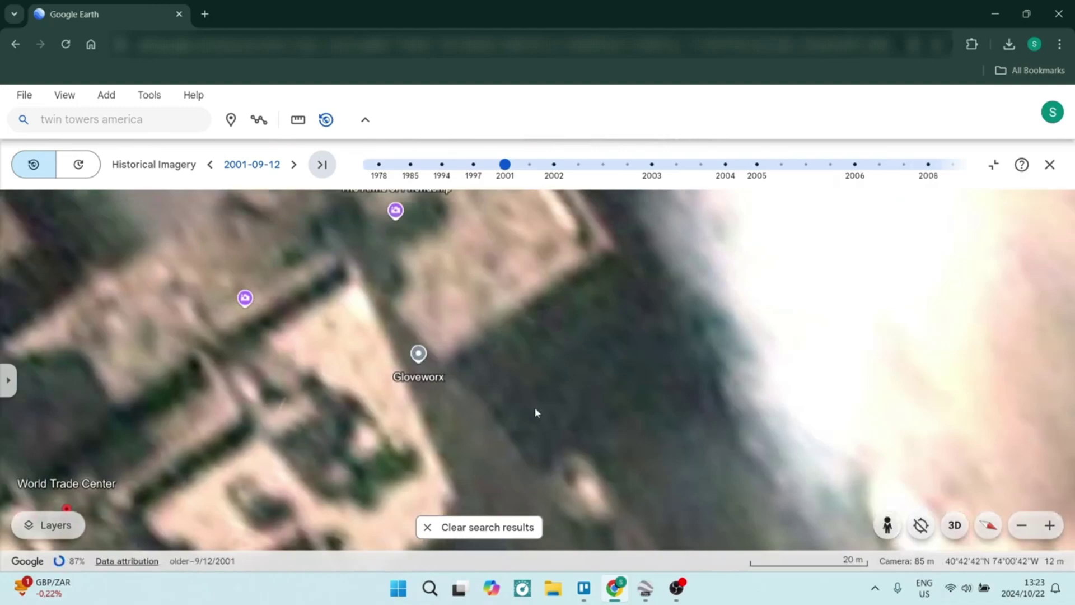
pyautogui.scroll(-3, 535, 413)
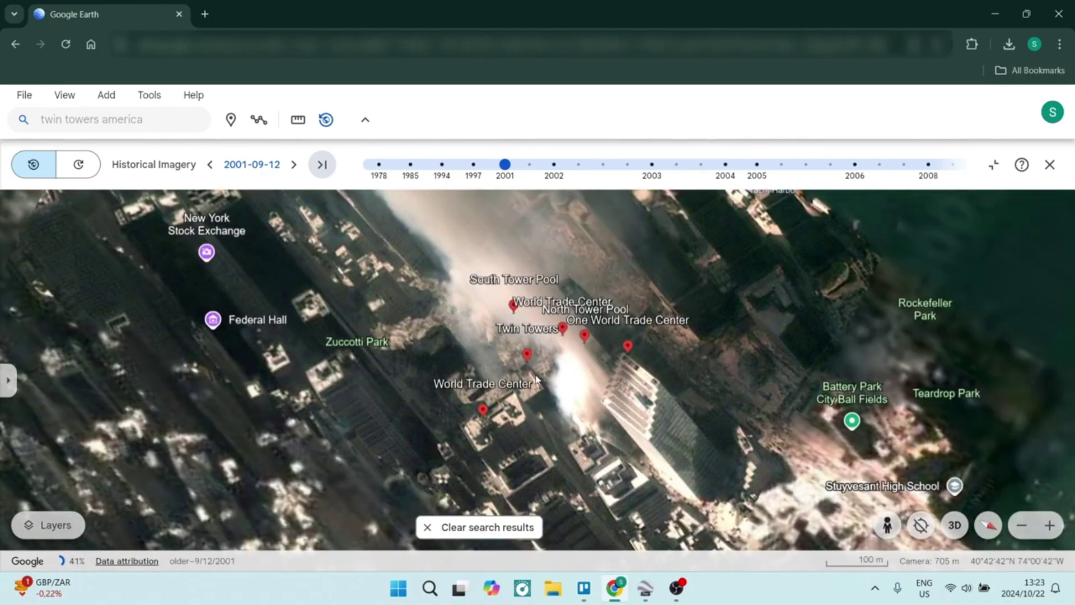
pyautogui.scroll(-3, 482, 375)
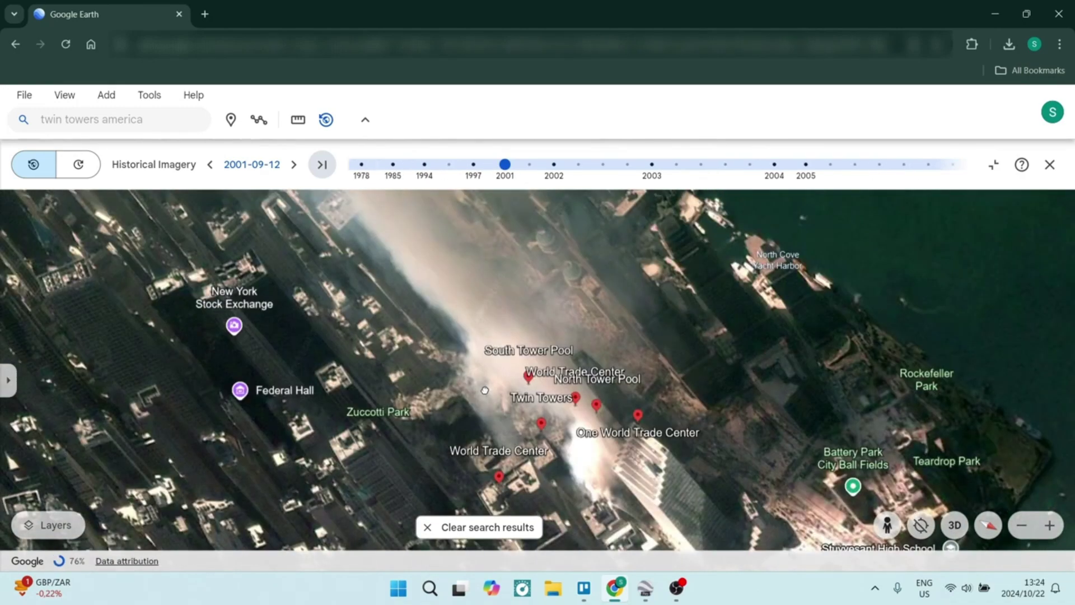
pyautogui.scroll(-2, 437, 232)
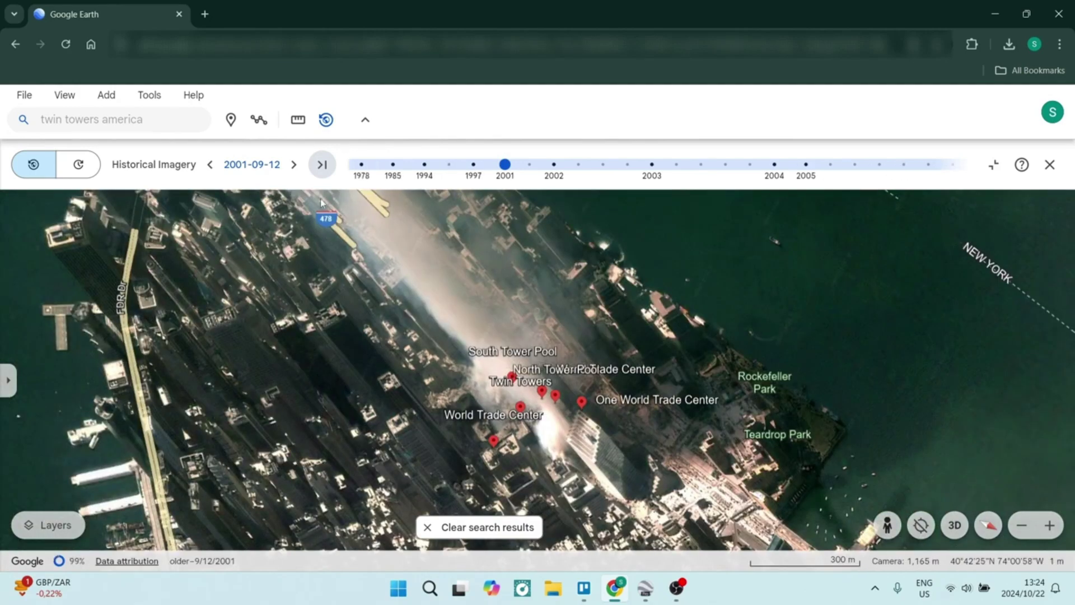
# Compare the historical imagery by going back to 1997-04-10 and forward again past 2001-09-12.
pyautogui.click(210, 168)
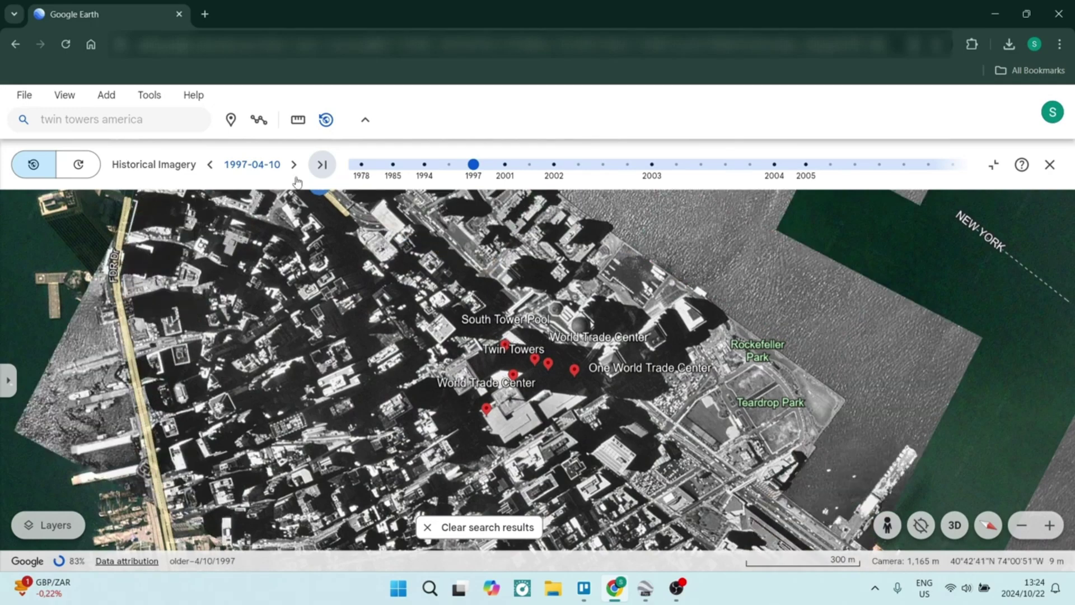
pyautogui.click(294, 164)
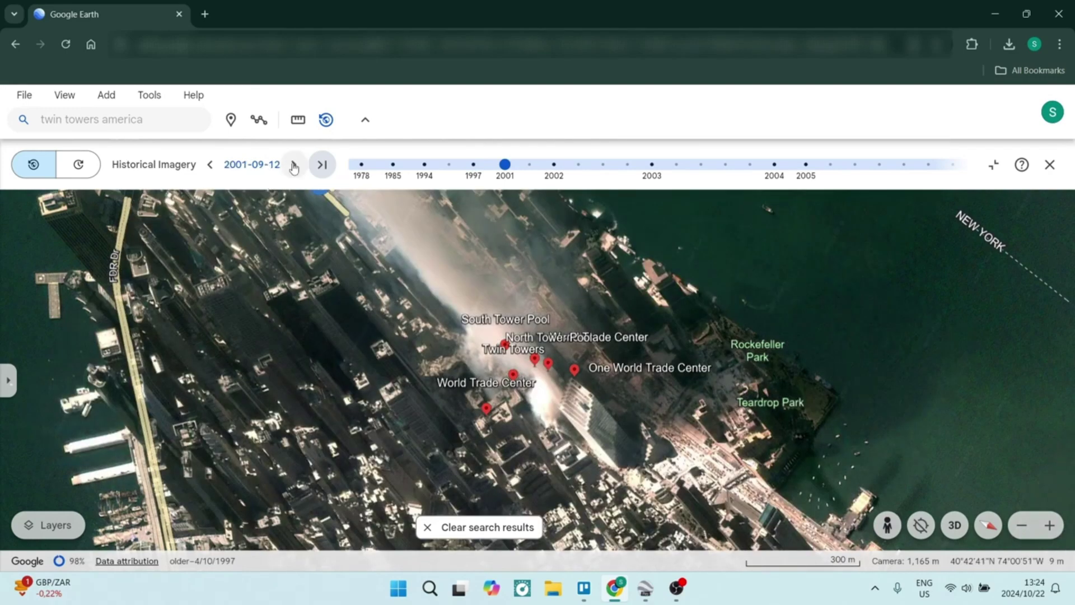
pyautogui.click(293, 164)
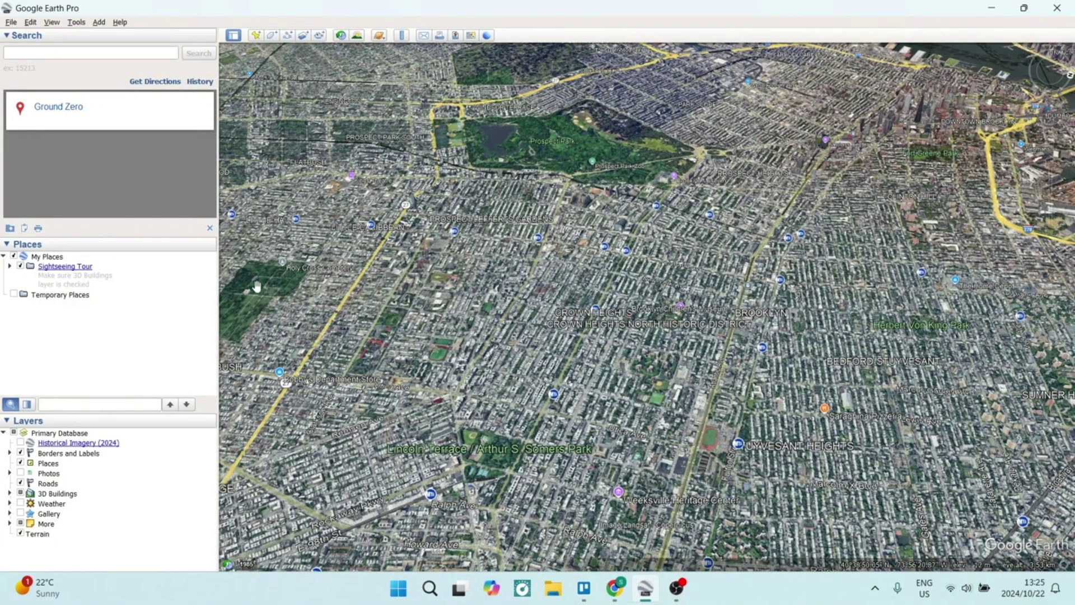
# In Google Earth Pro, narrow the sidebar and search for the suggested "Twin Towers" on Greenwich Street, New York.
pyautogui.moveTo(215, 322); pyautogui.dragTo(156, 321)
pyautogui.click(35, 54)
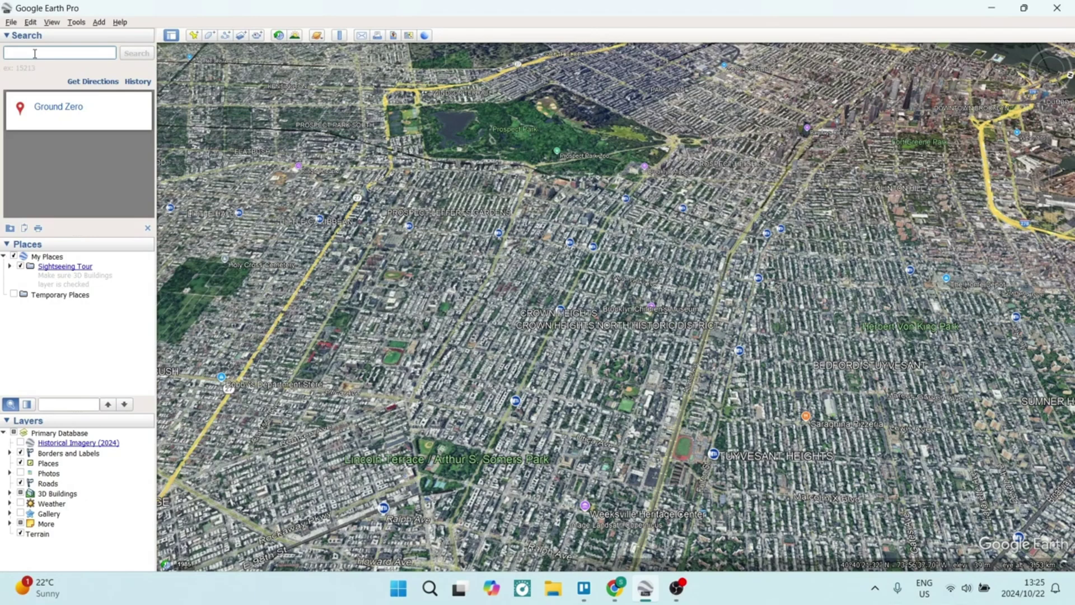
pyautogui.write('twin towers')
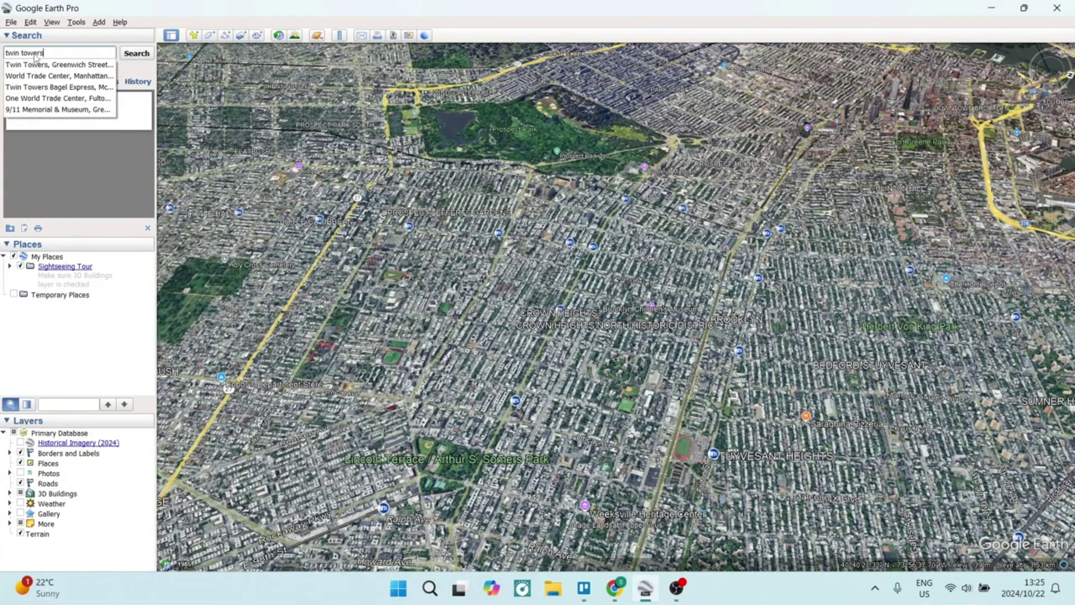
pyautogui.click(38, 65)
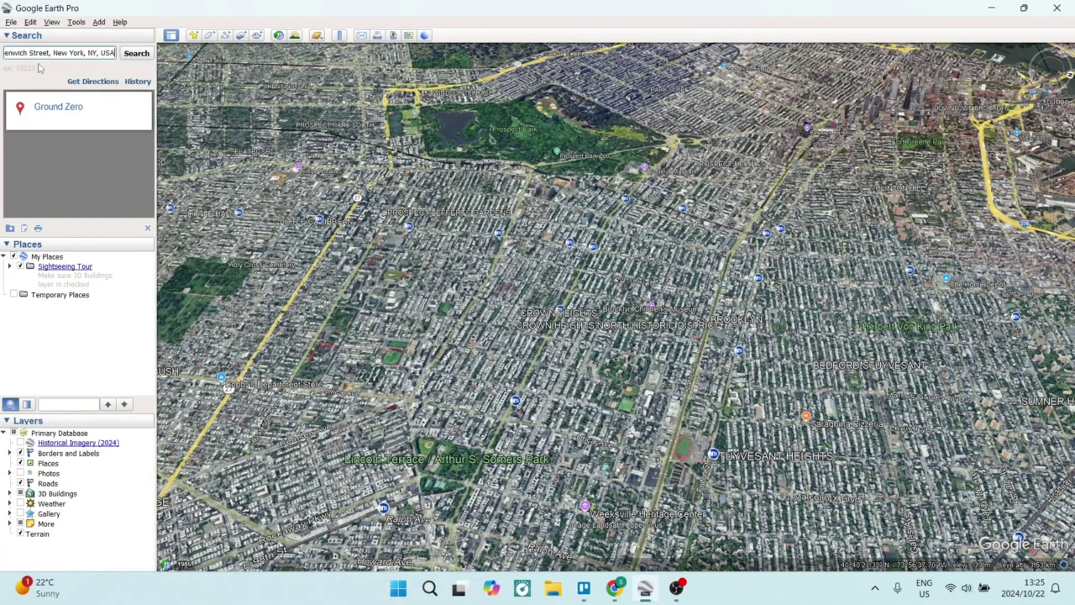
pyautogui.click(135, 53)
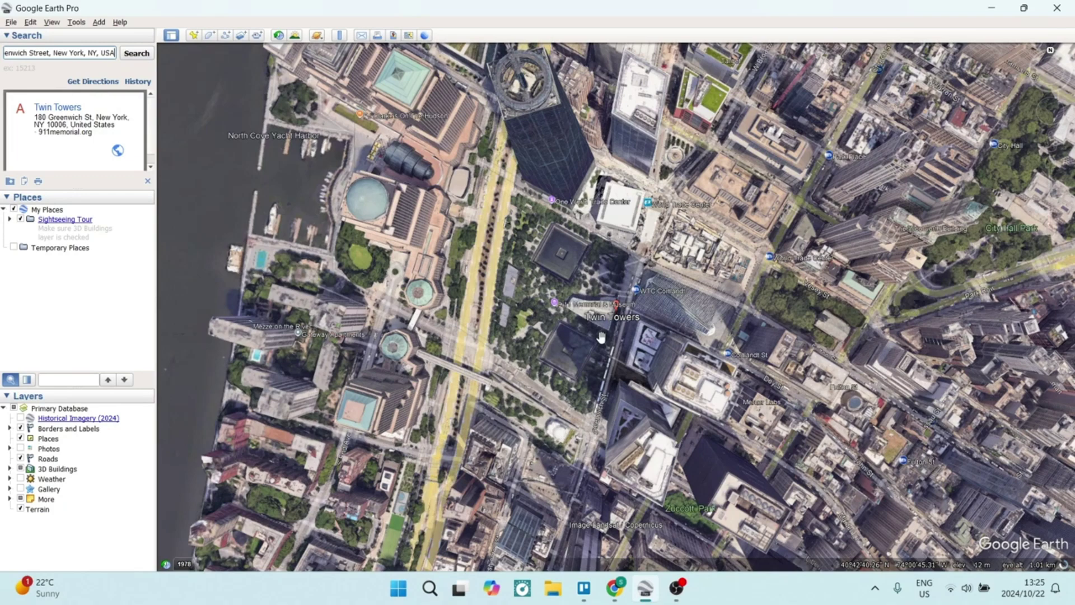
# Tilt the view to show the buildings around the Twin Towers in 3D and enter Street View beside the memorial.
pyautogui.moveTo(1050, 78)
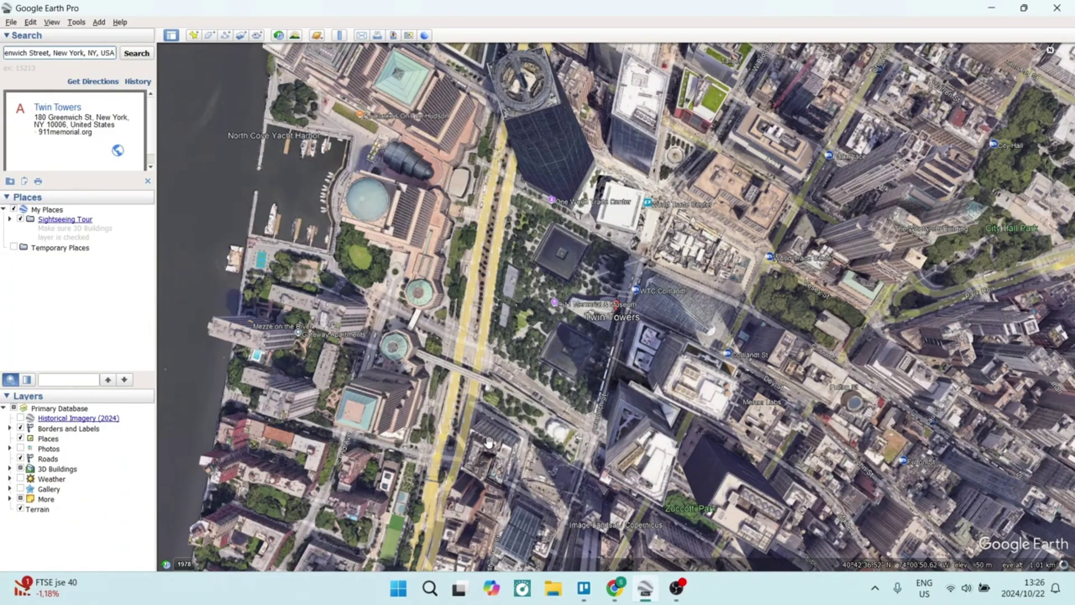
pyautogui.scroll(3, 538, 390)
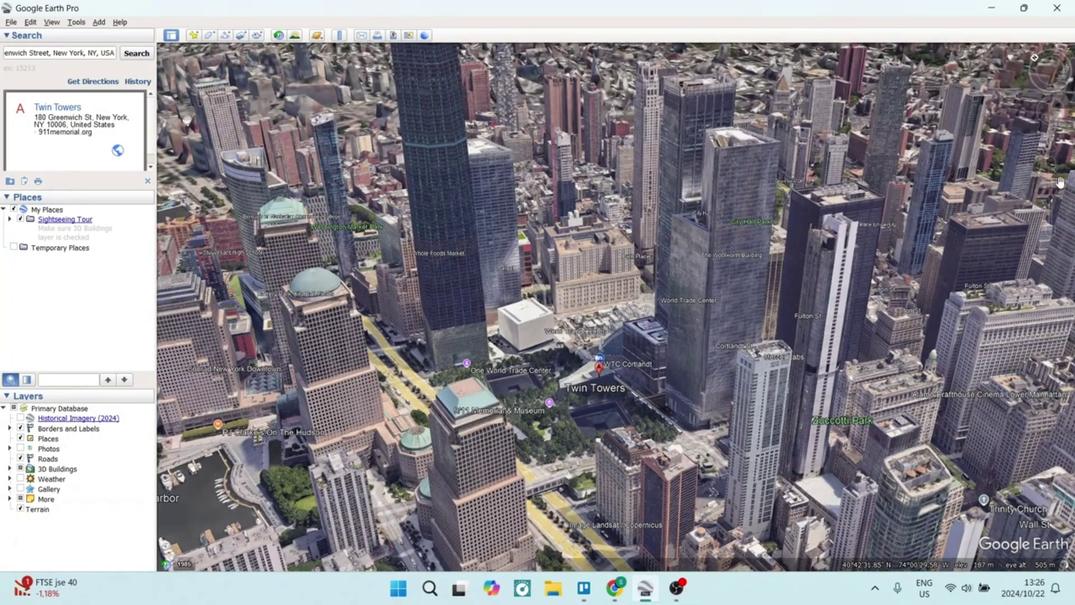
pyautogui.moveTo(1051, 141)
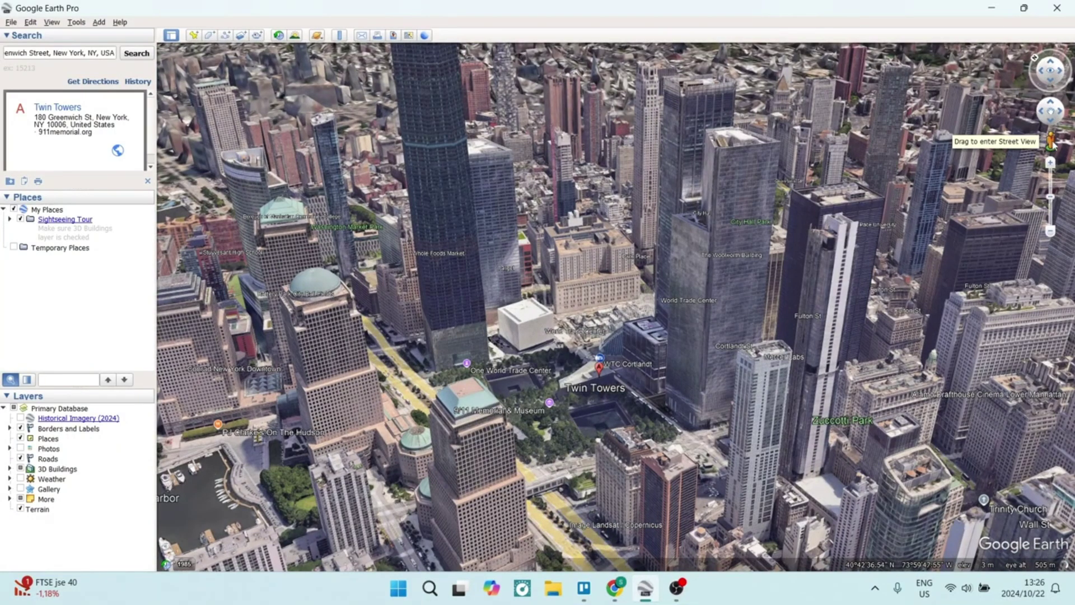
pyautogui.moveTo(1051, 142); pyautogui.dragTo(542, 463)
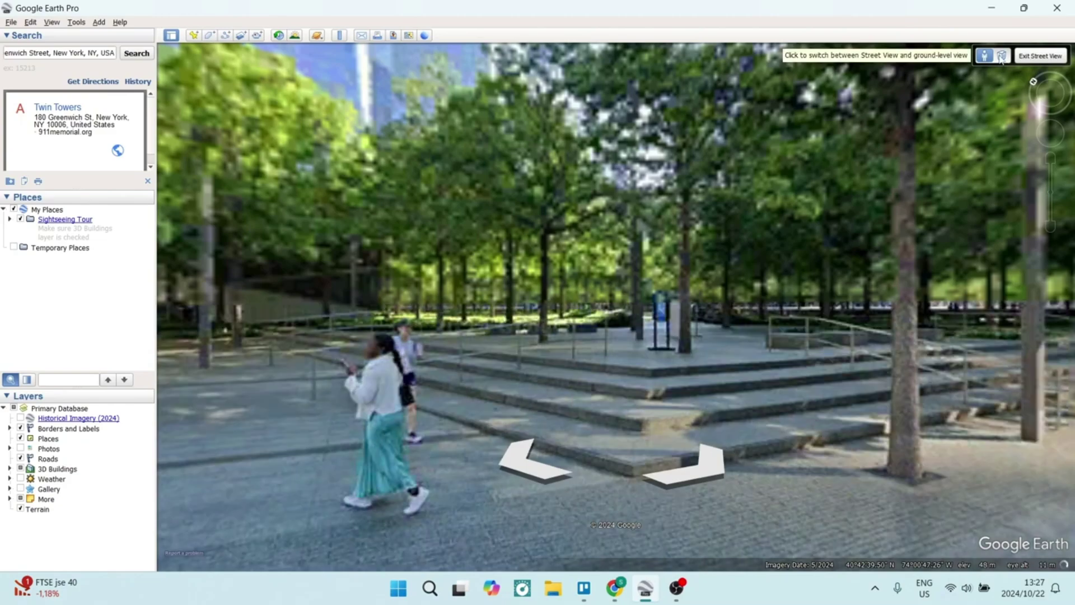
# Explore the memorial plaza in Street View, switch to ground-level view, and exit to the aerial view.
pyautogui.click(527, 457)
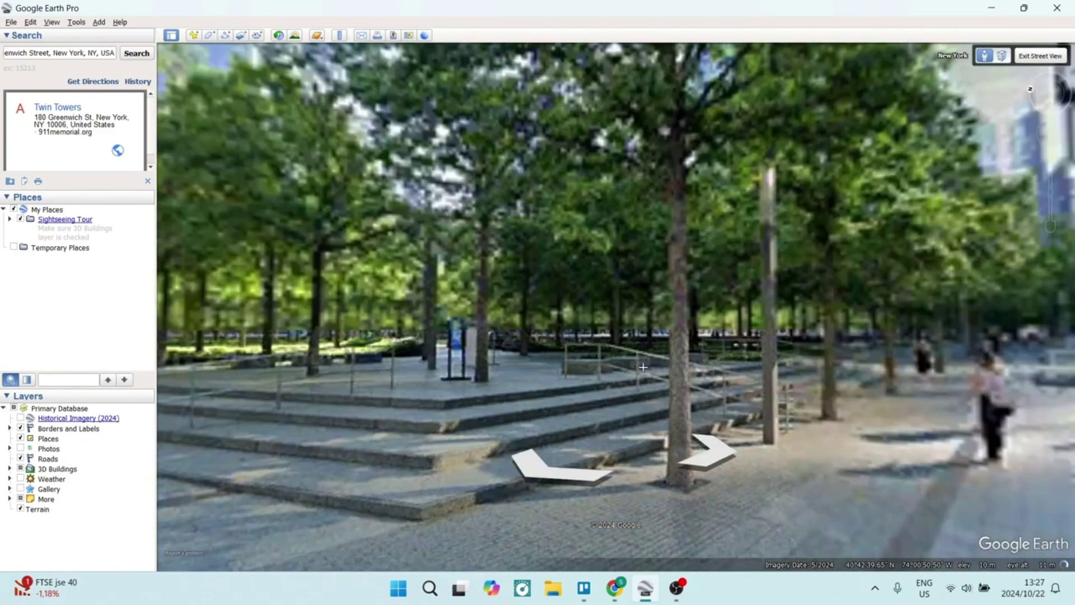
pyautogui.click(413, 350)
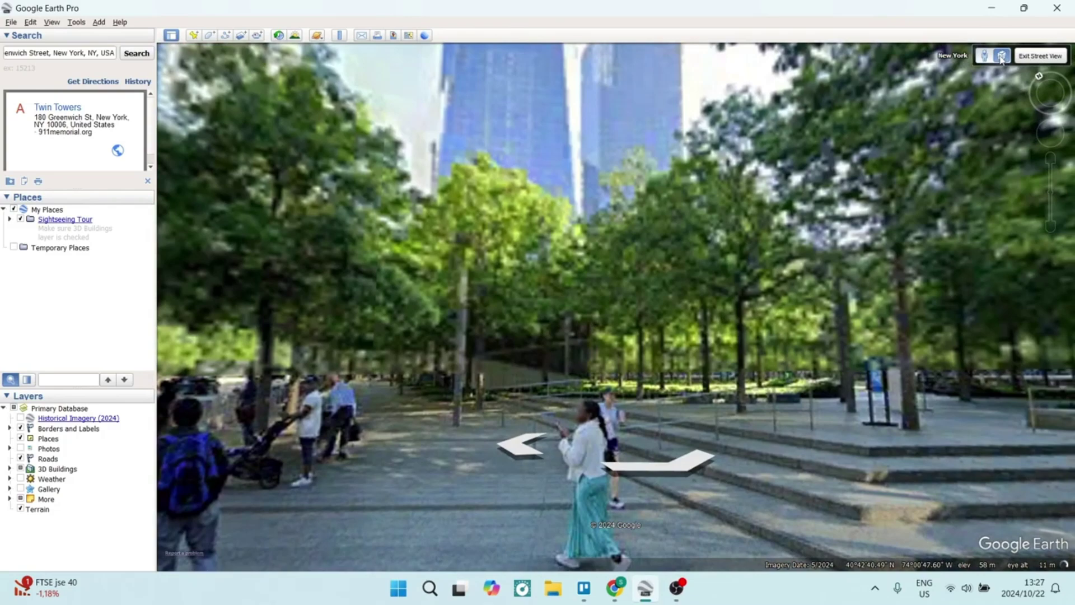
pyautogui.click(1001, 56)
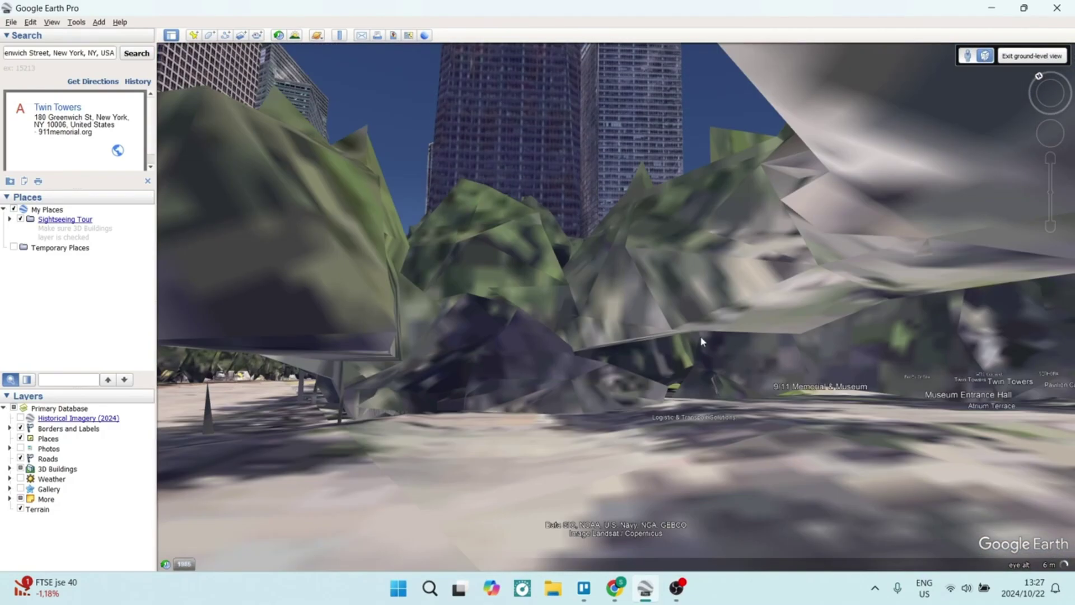
pyautogui.click(1025, 60)
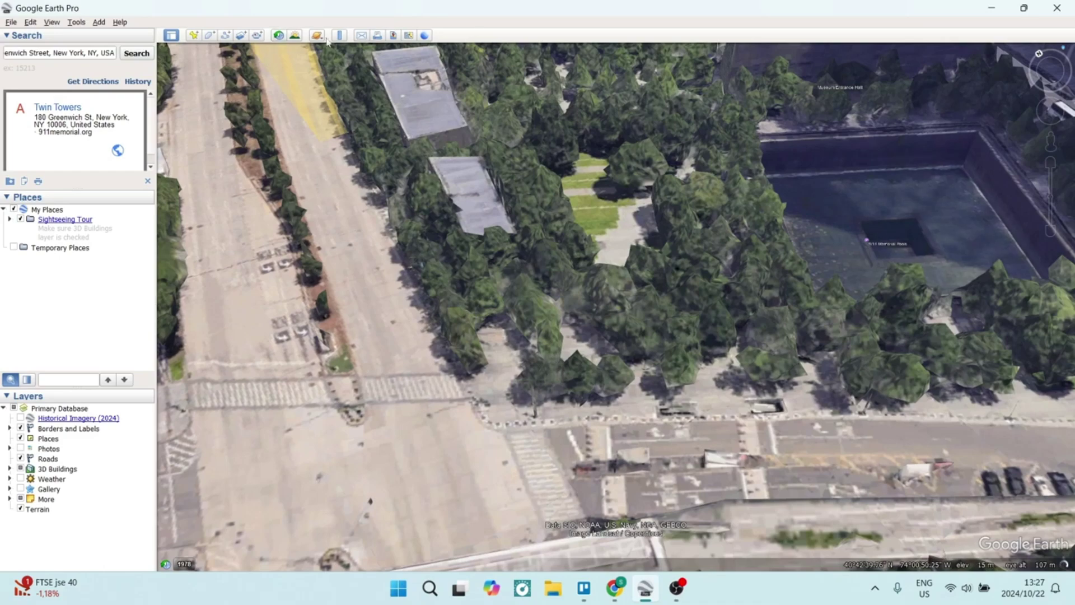
# Turn on historical imagery for the memorial area and set its date to 6/2012.
pyautogui.click(279, 36)
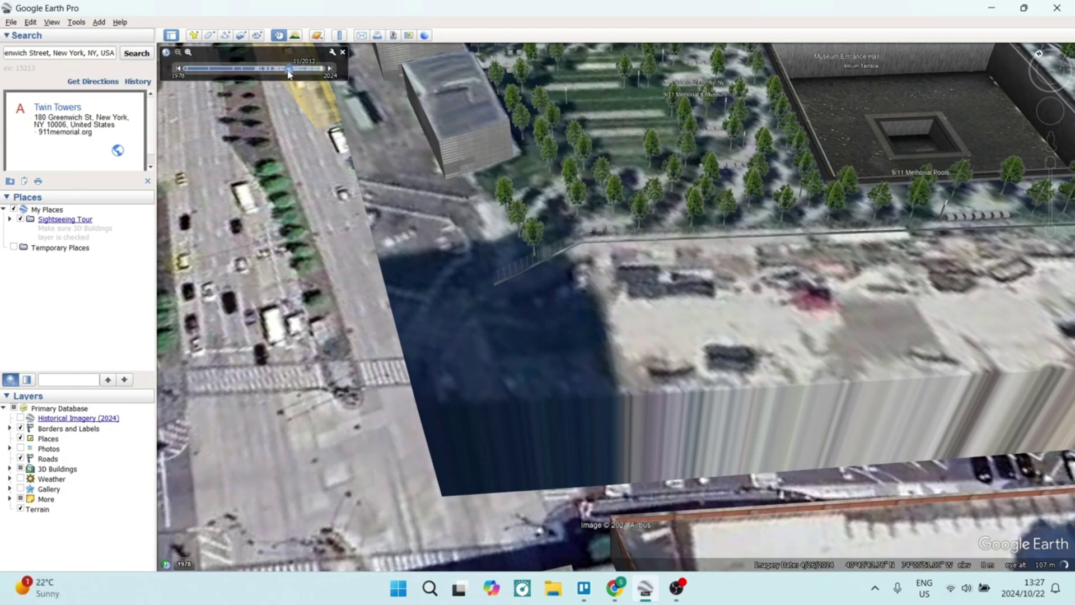
pyautogui.moveTo(289, 71); pyautogui.dragTo(286, 71)
pyautogui.scroll(-3, 295, 90)
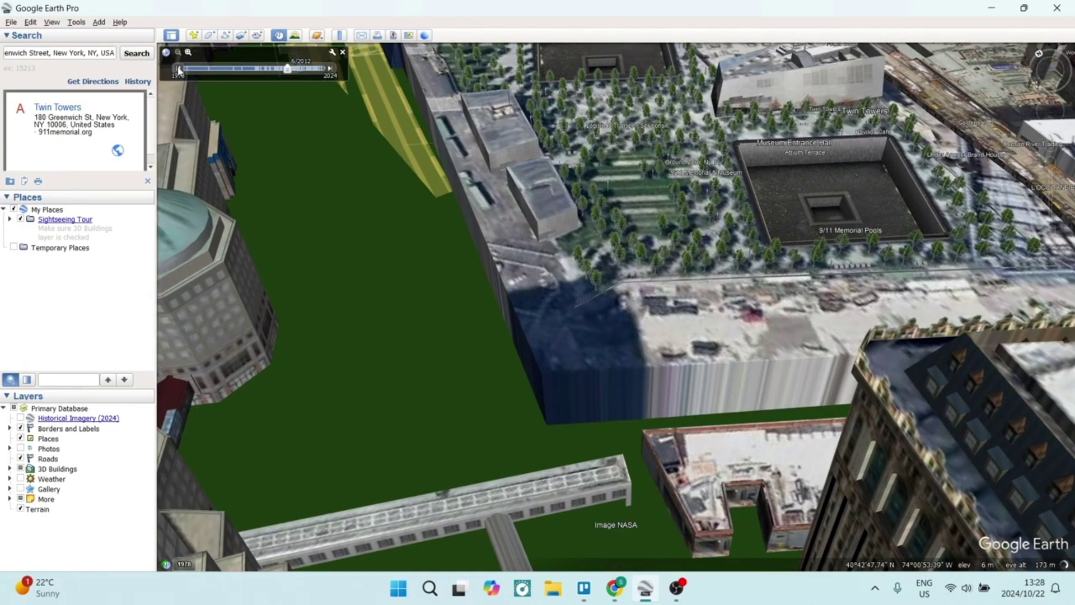
# Move the historical imagery date back to 9/2001.
pyautogui.click(179, 69)
pyautogui.click(179, 69)
pyautogui.moveTo(259, 75); pyautogui.dragTo(221, 77)
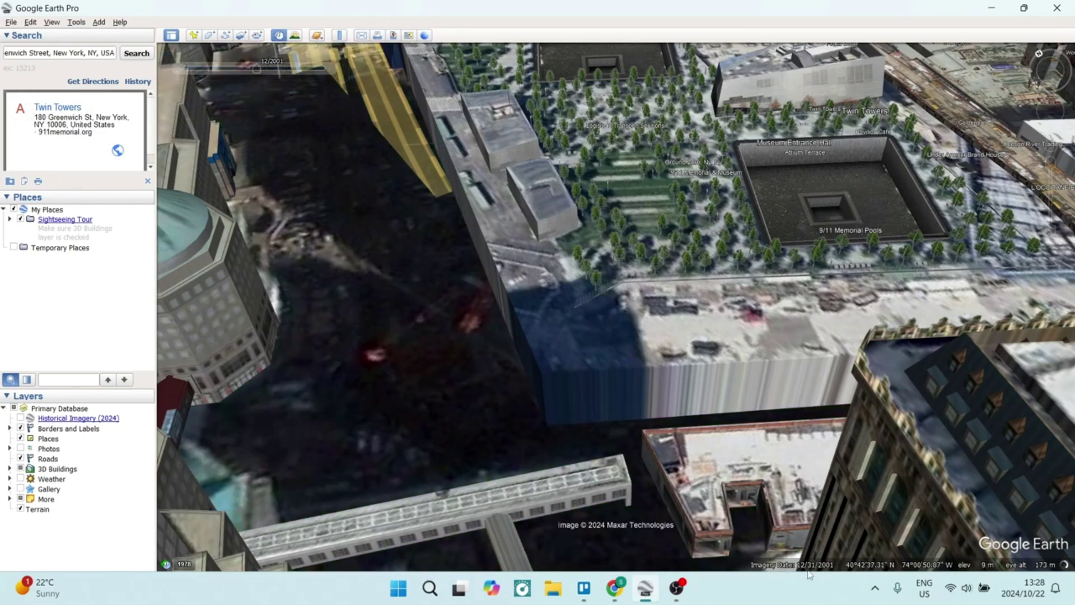
pyautogui.click(179, 69)
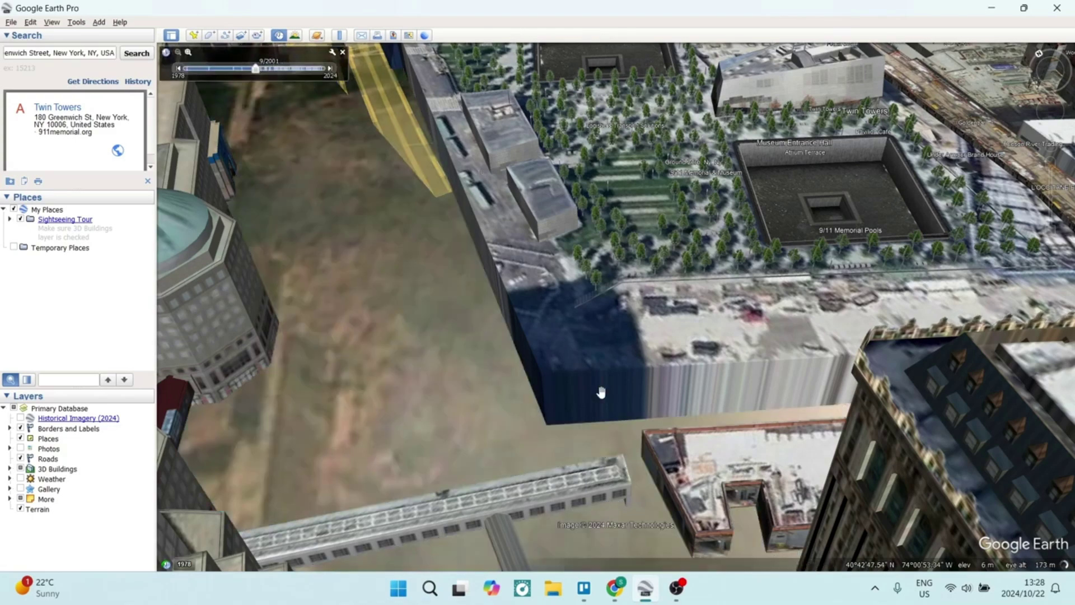